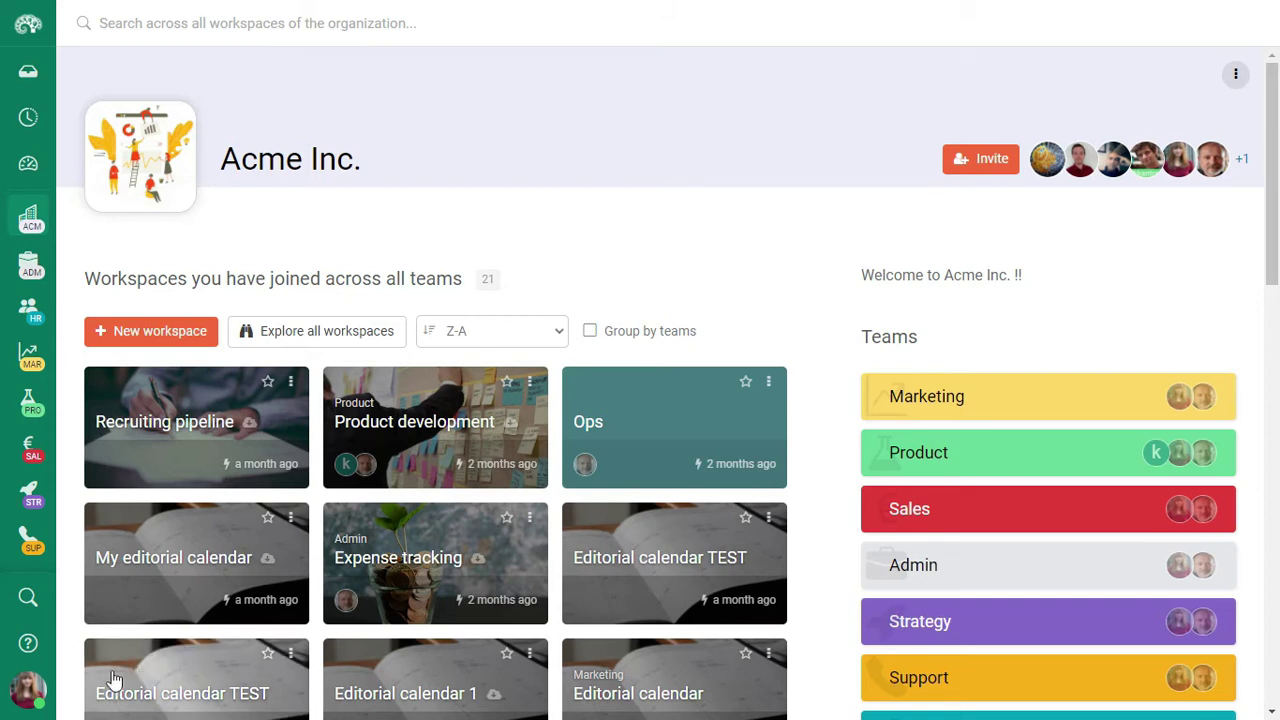
{"action": "left_click", "coordinate": [30, 688]}
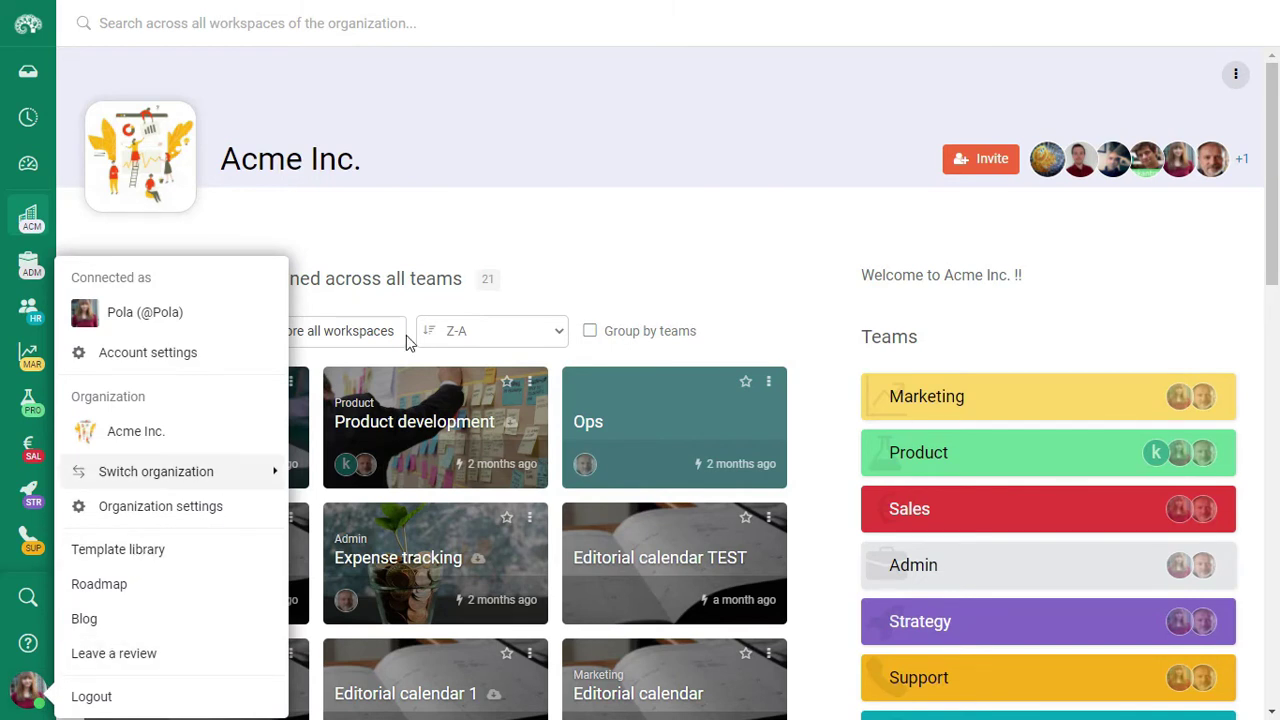
{"action": "left_click", "coordinate": [520, 212]}
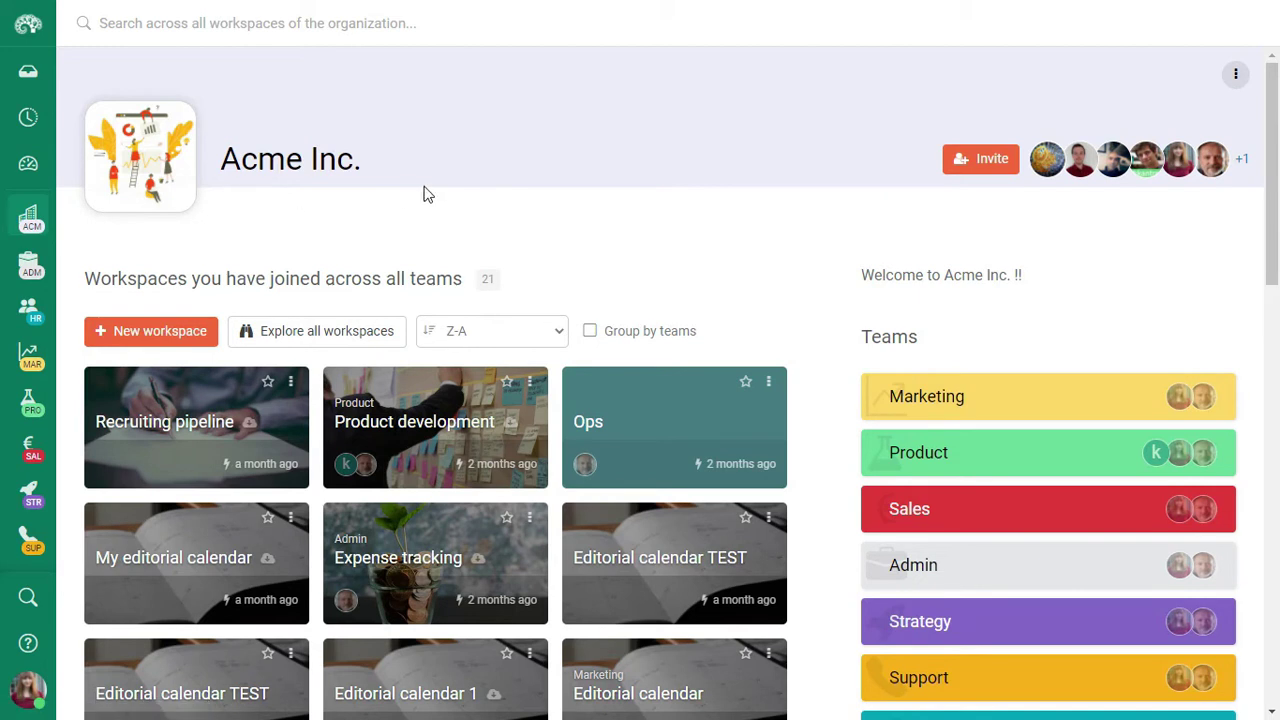
Start a new workspace from the Content calendar template in the Marketing category of the template library
{"action": "left_click", "coordinate": [130, 331]}
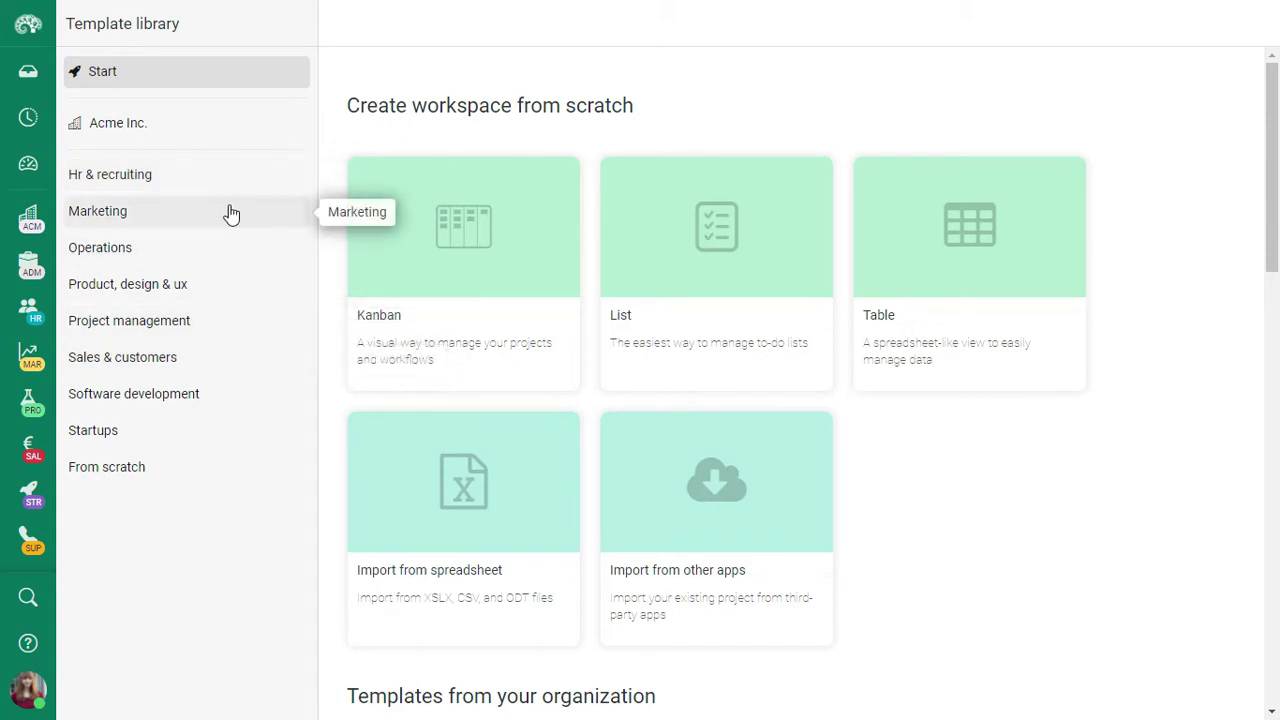
{"action": "left_click", "coordinate": [124, 218]}
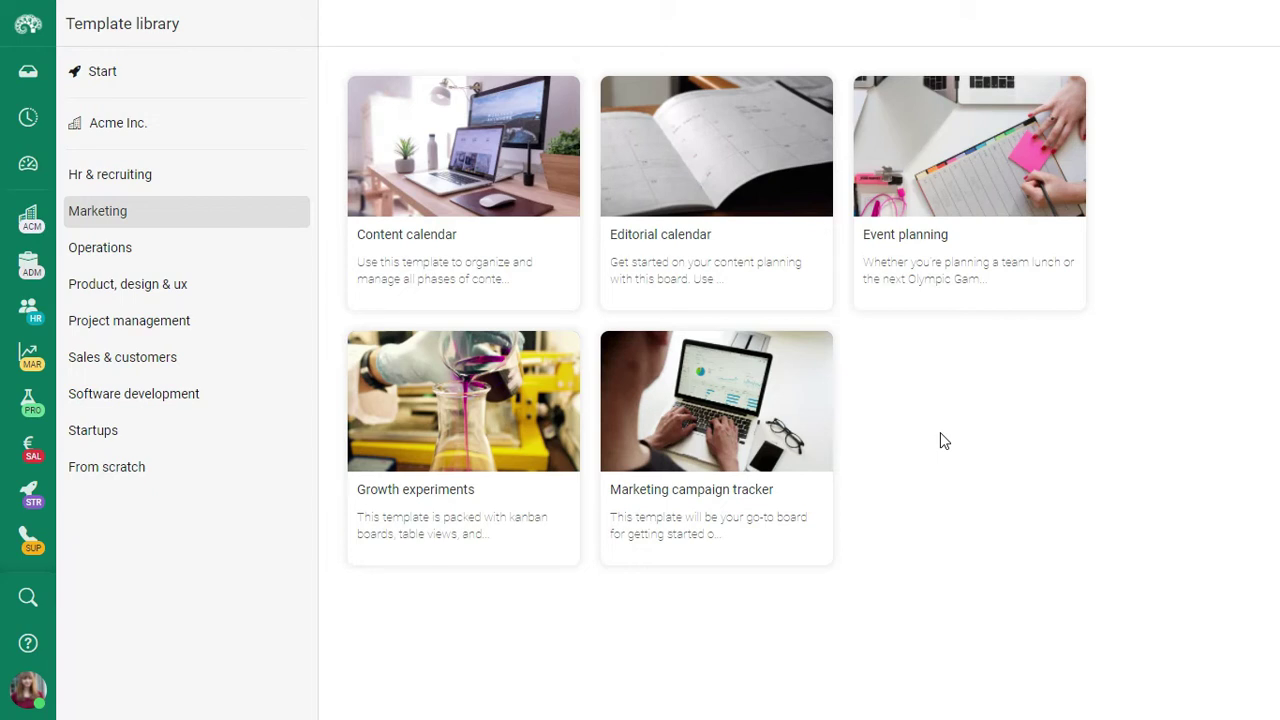
{"action": "left_click", "coordinate": [538, 234]}
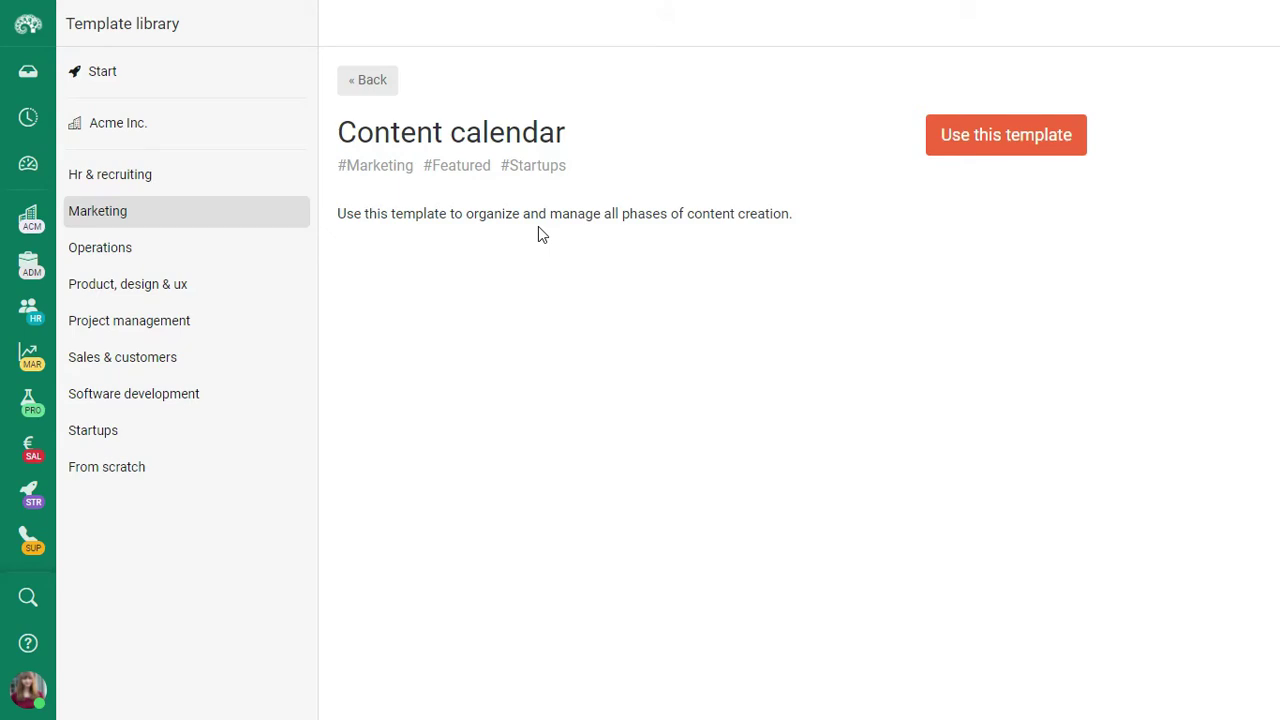
{"action": "left_click", "coordinate": [965, 140]}
Name the workspace Content calendar #3, give it the teal colour and create it
{"action": "left_click", "coordinate": [734, 218]}
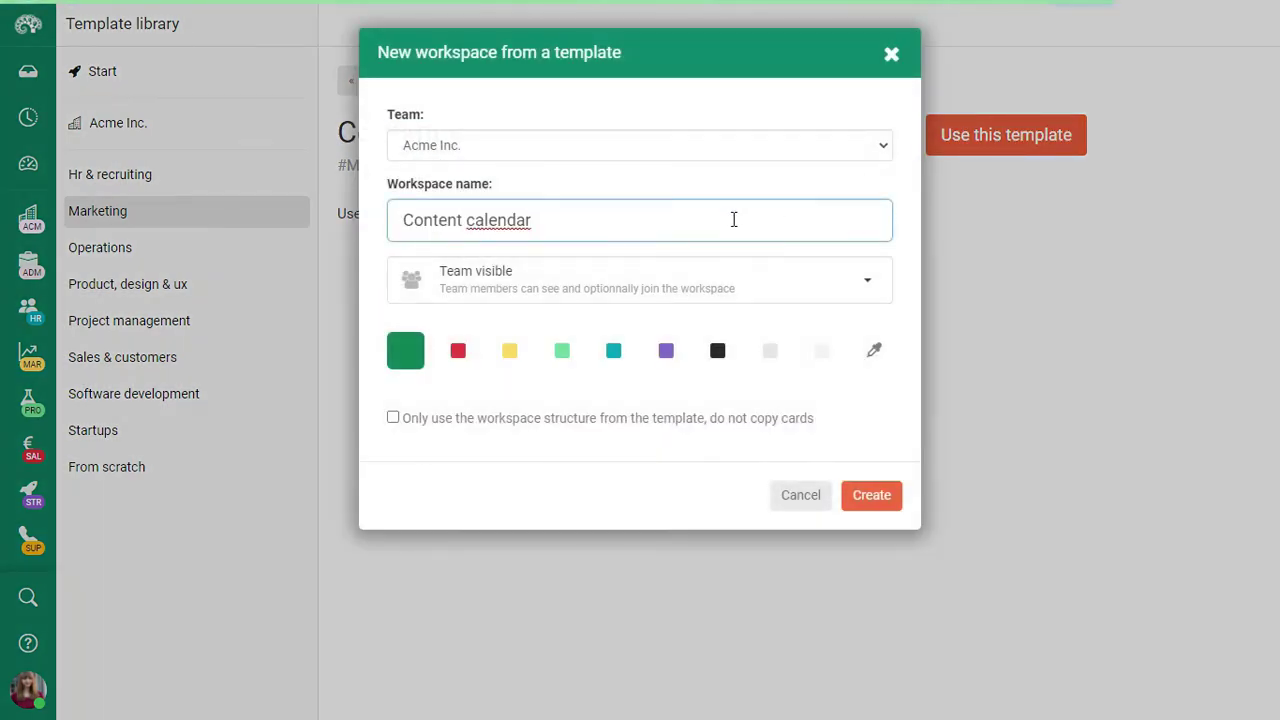
{"action": "type", "text": "#3"}
{"action": "left_click", "coordinate": [615, 352]}
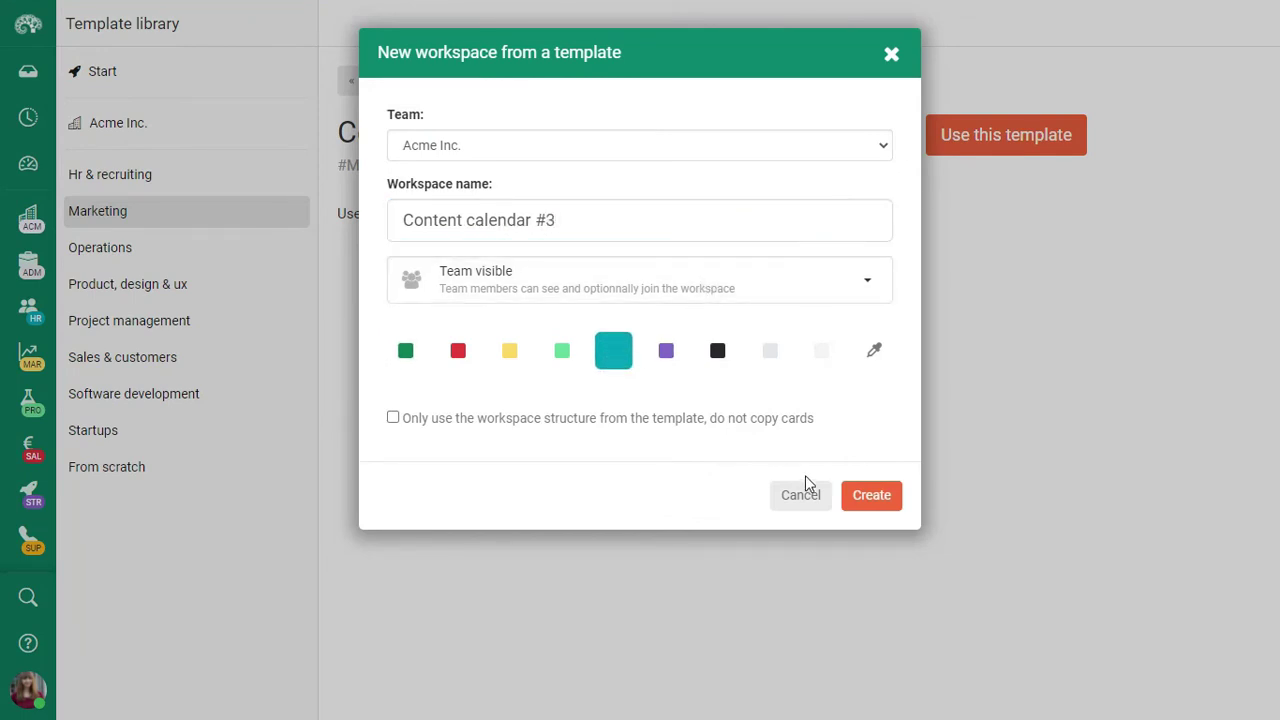
{"action": "left_click", "coordinate": [857, 500]}
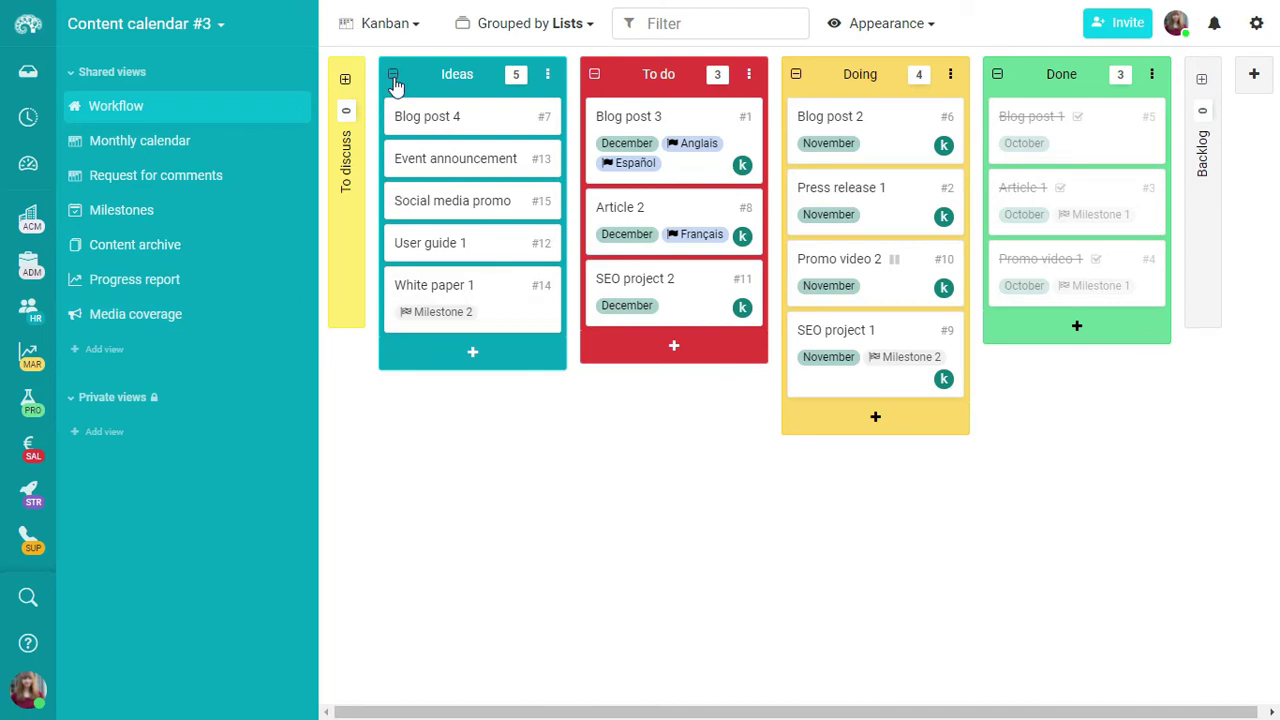
{"action": "left_click", "coordinate": [416, 26]}
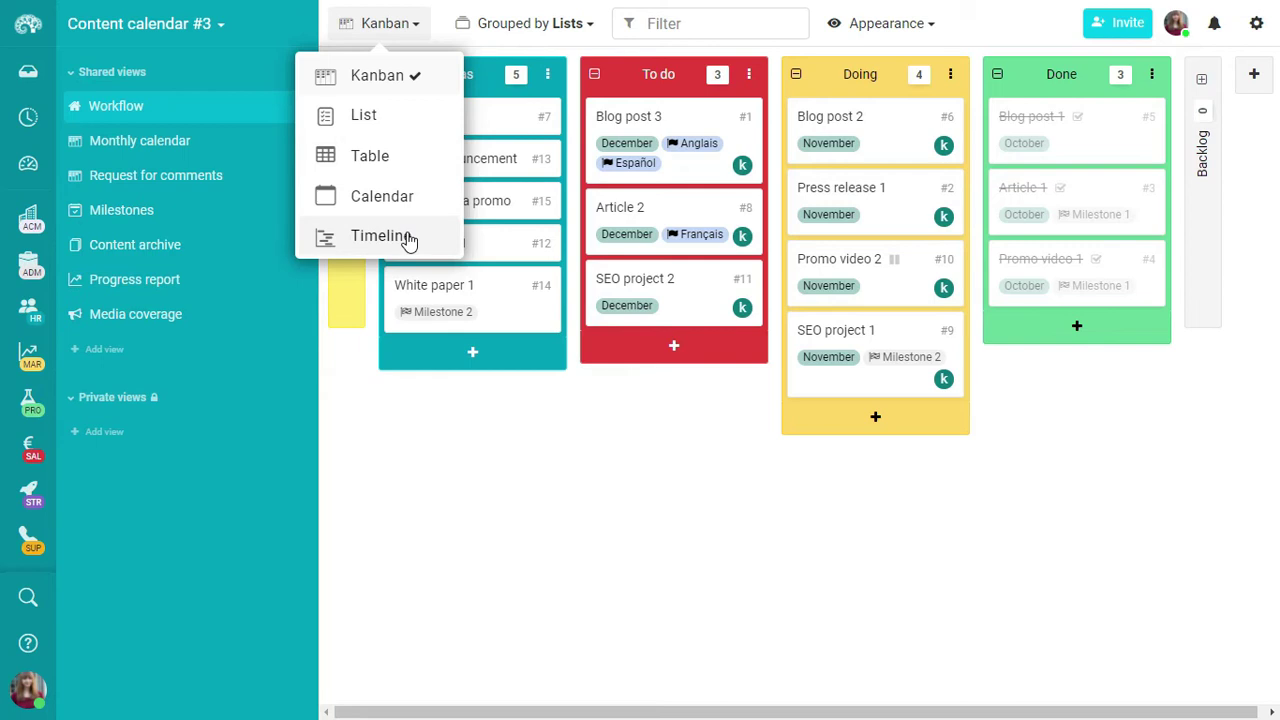
{"action": "left_click", "coordinate": [447, 438]}
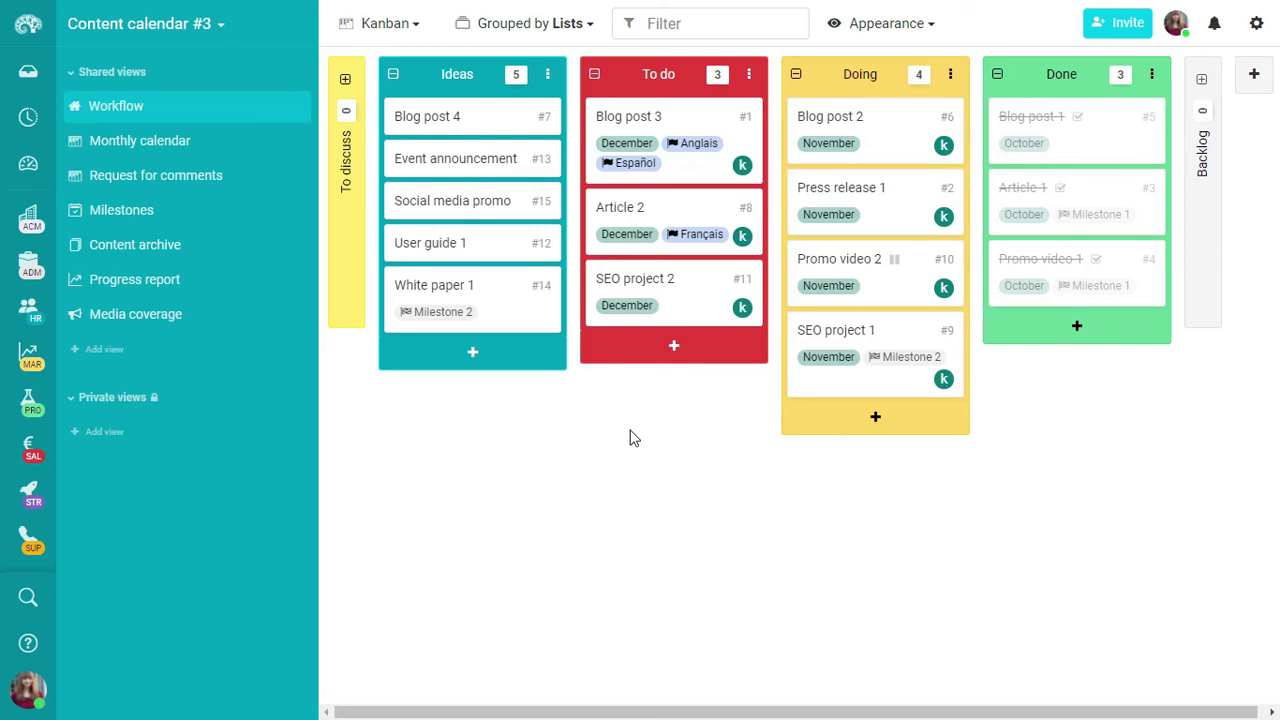
Add a card named Article to the Ideas list
{"action": "left_click", "coordinate": [473, 352]}
{"action": "type", "text": "Article"}
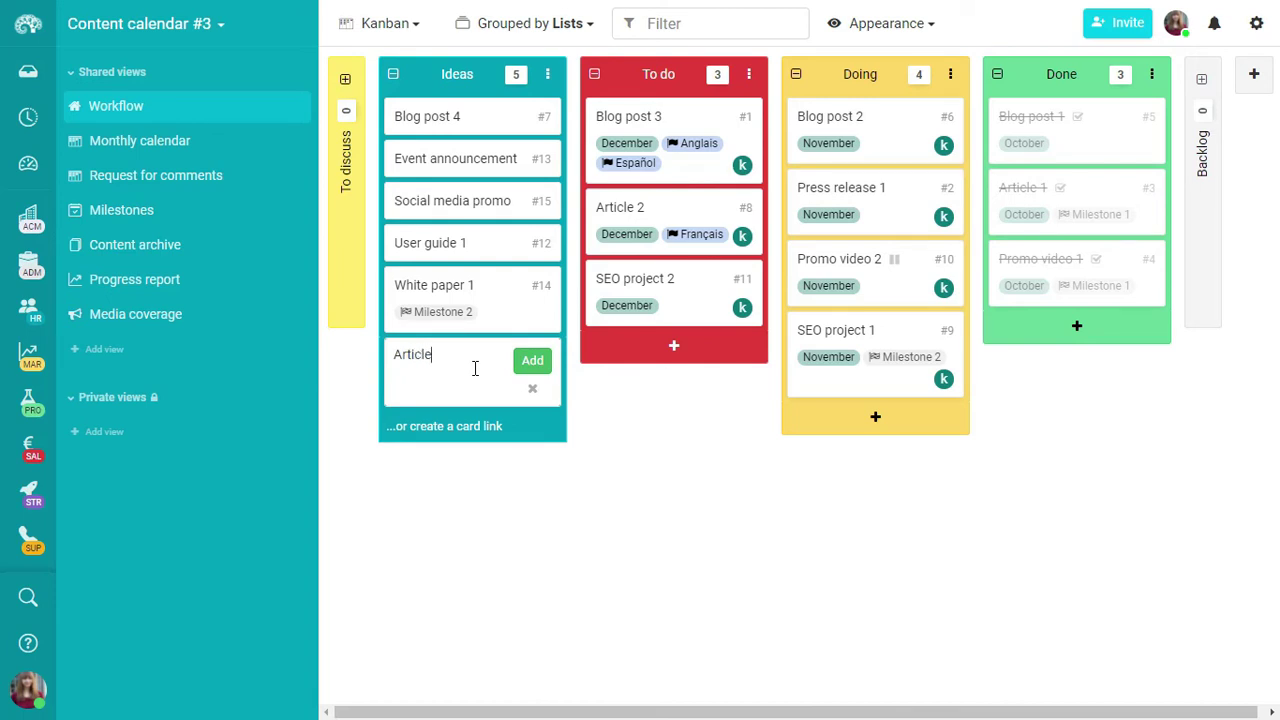
{"action": "key", "text": "Return"}
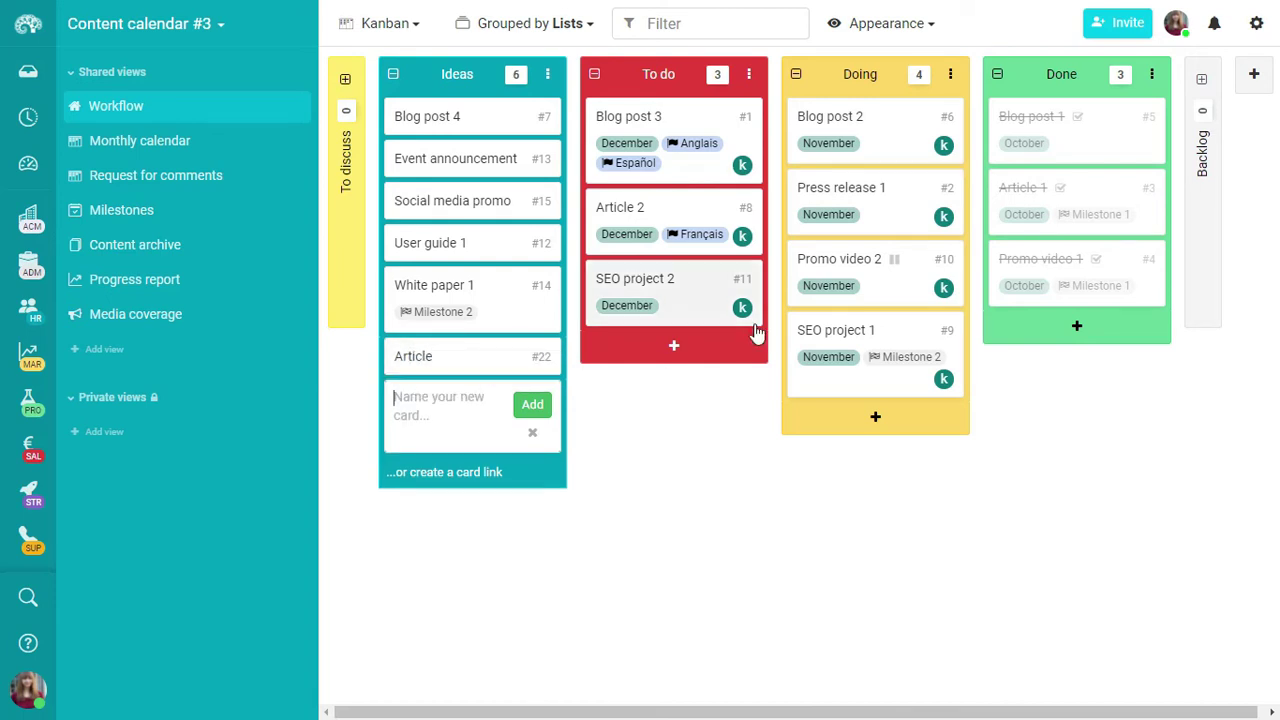
Move the SEO project 2 card to the Doing list and the SEO project 1 card to the Done list
{"action": "left_click_drag", "start_coordinate": [706, 309], "coordinate": [1073, 322]}
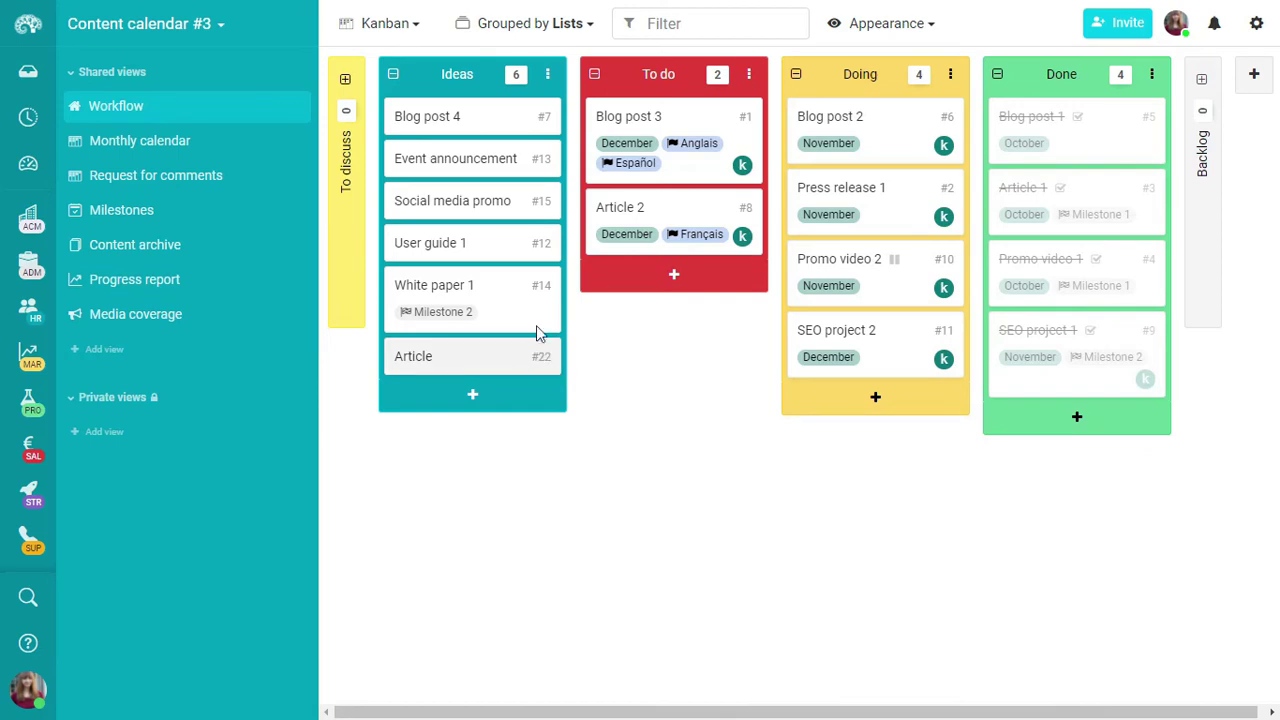
Add the available workspace member as a contributor on the Article 2 card and close the card
{"action": "left_click", "coordinate": [680, 208]}
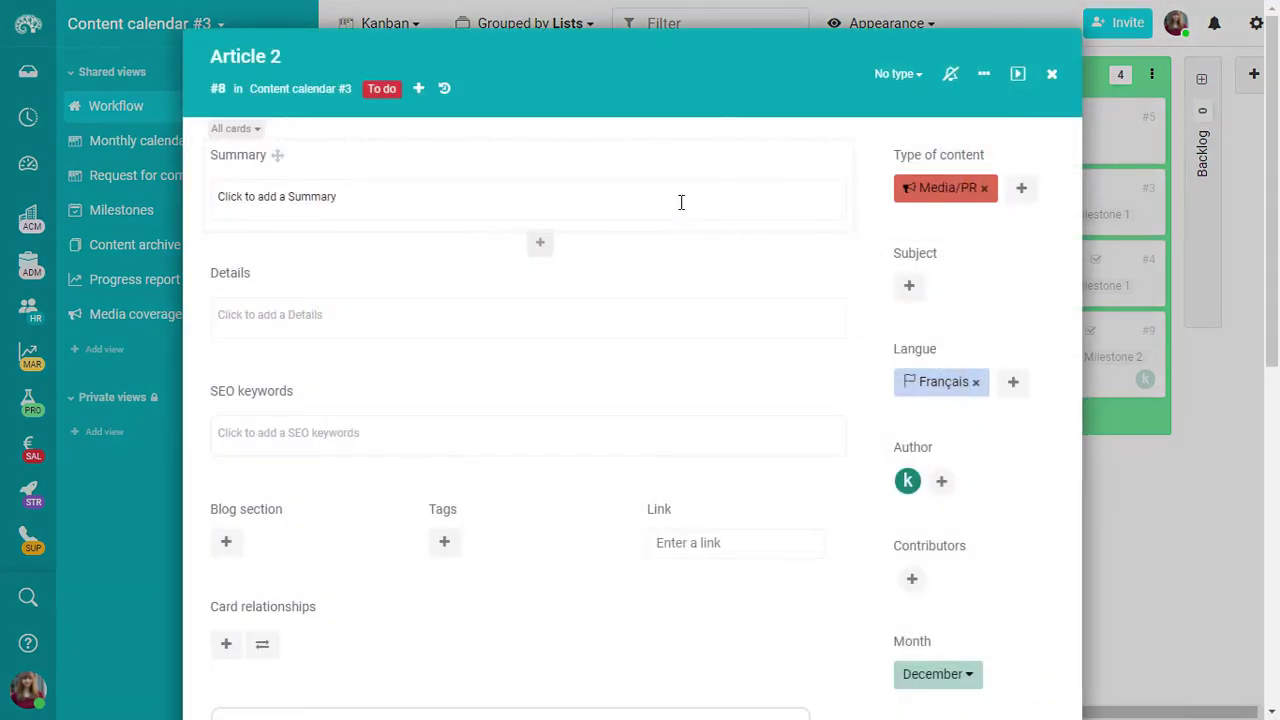
{"action": "left_click", "coordinate": [911, 579]}
{"action": "left_click", "coordinate": [884, 666]}
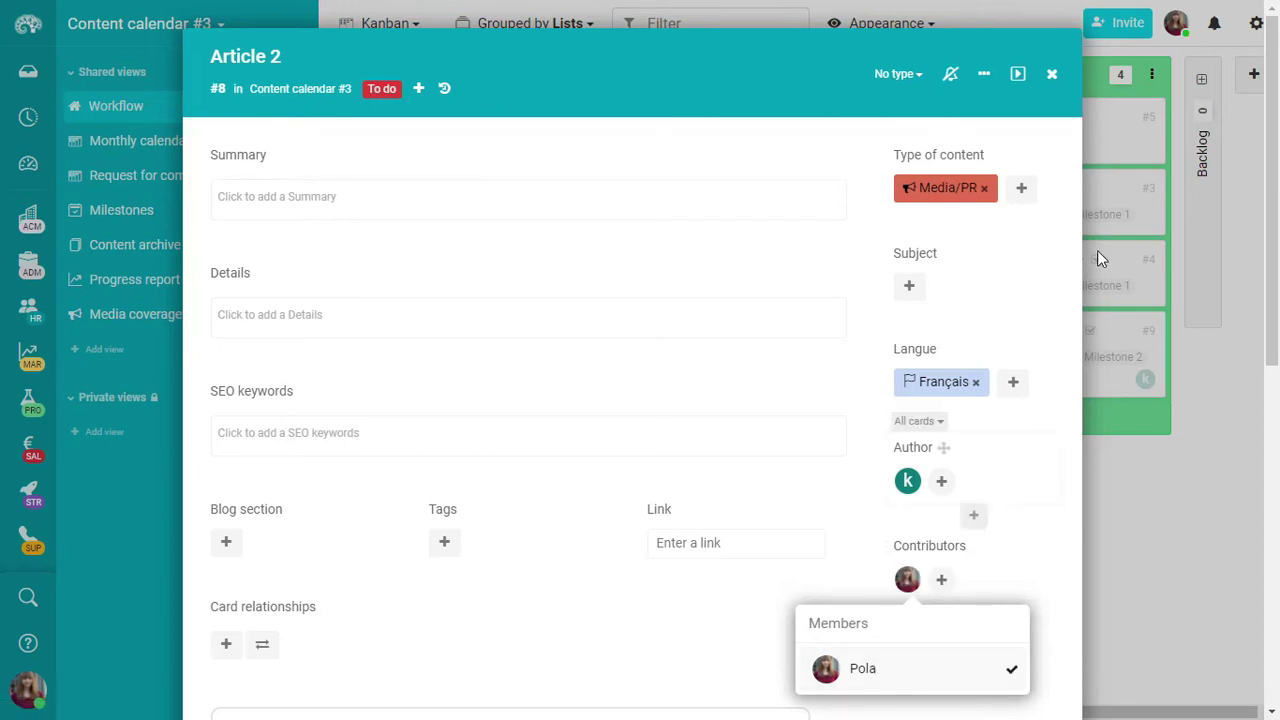
{"action": "left_click", "coordinate": [1052, 76]}
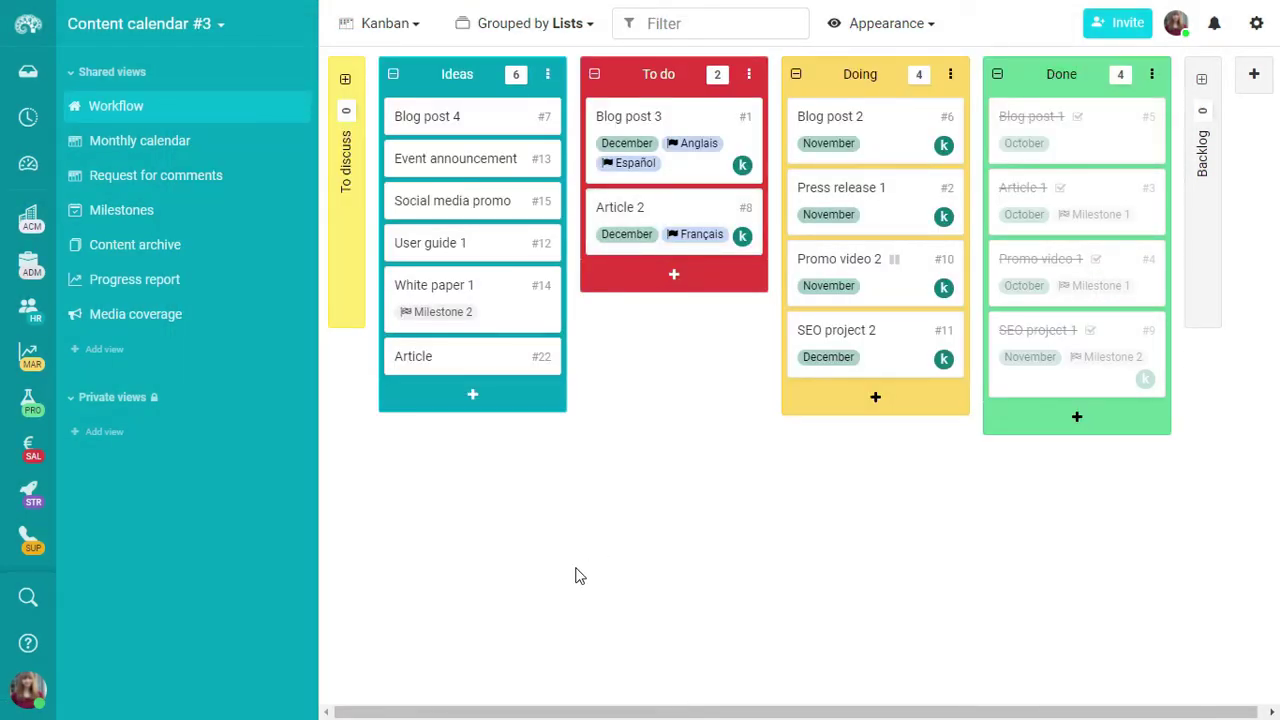
Examine the Monthly calendar and Content archive shared views of the workspace
{"action": "left_click", "coordinate": [96, 148]}
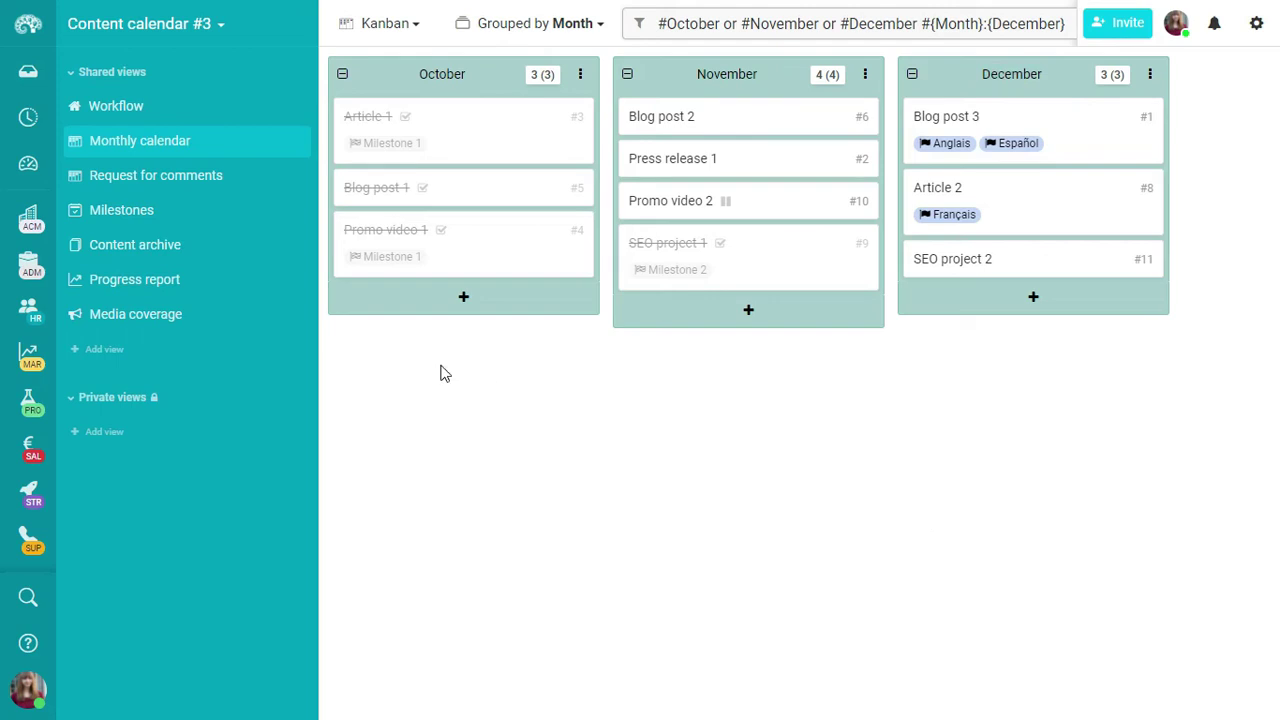
{"action": "left_click", "coordinate": [108, 256]}
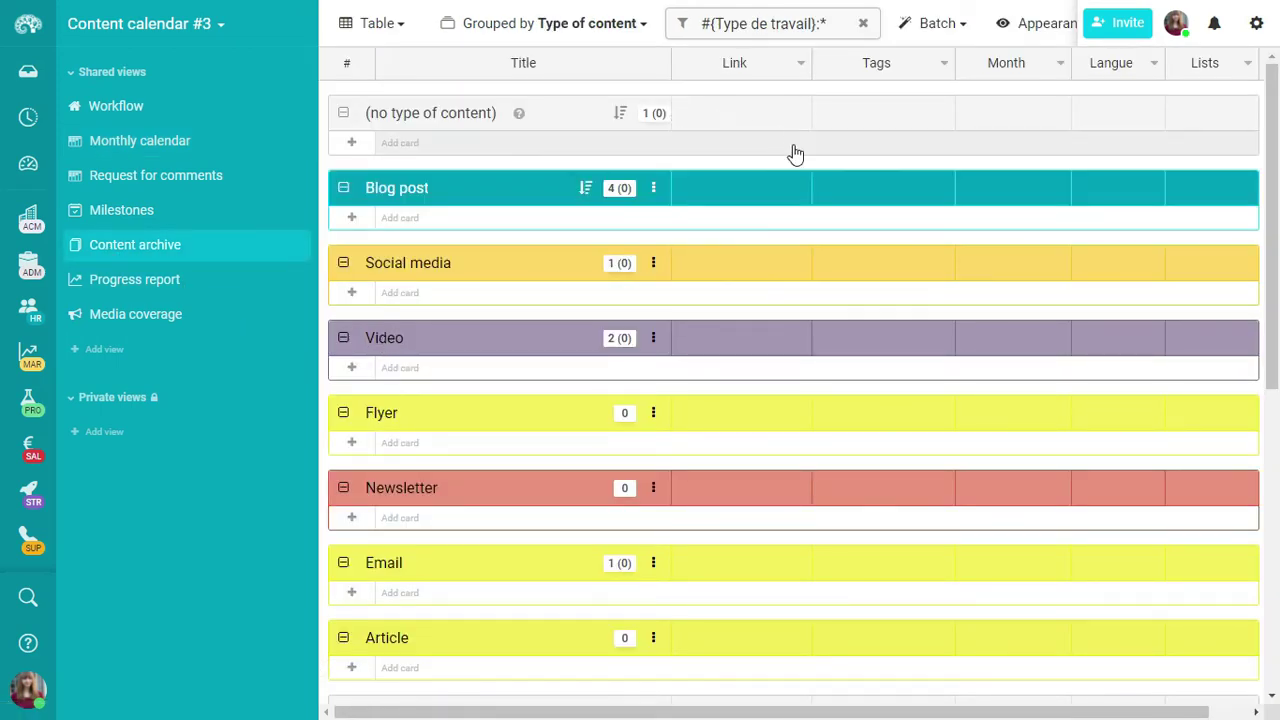
{"action": "left_click_drag", "start_coordinate": [1270, 177], "coordinate": [1276, 148]}
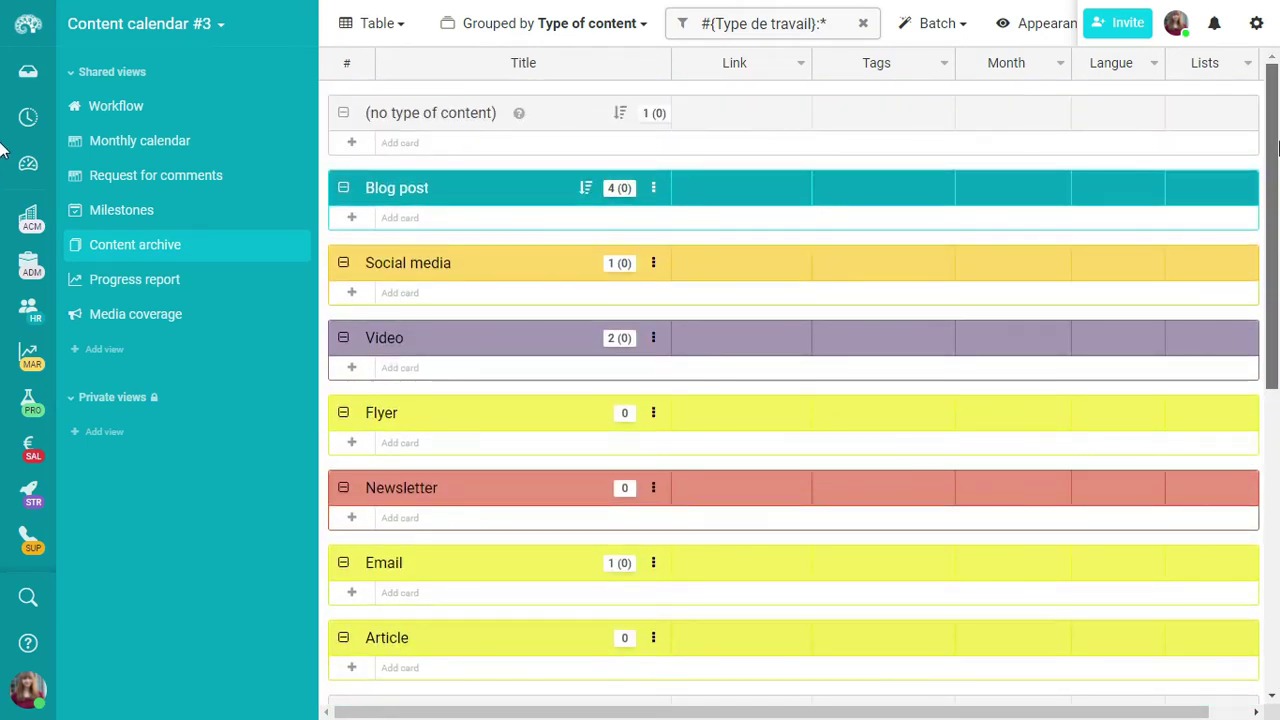
Examine the Progress report dashboard and the chart library for adding widgets, without adding a chart
{"action": "left_click", "coordinate": [135, 282]}
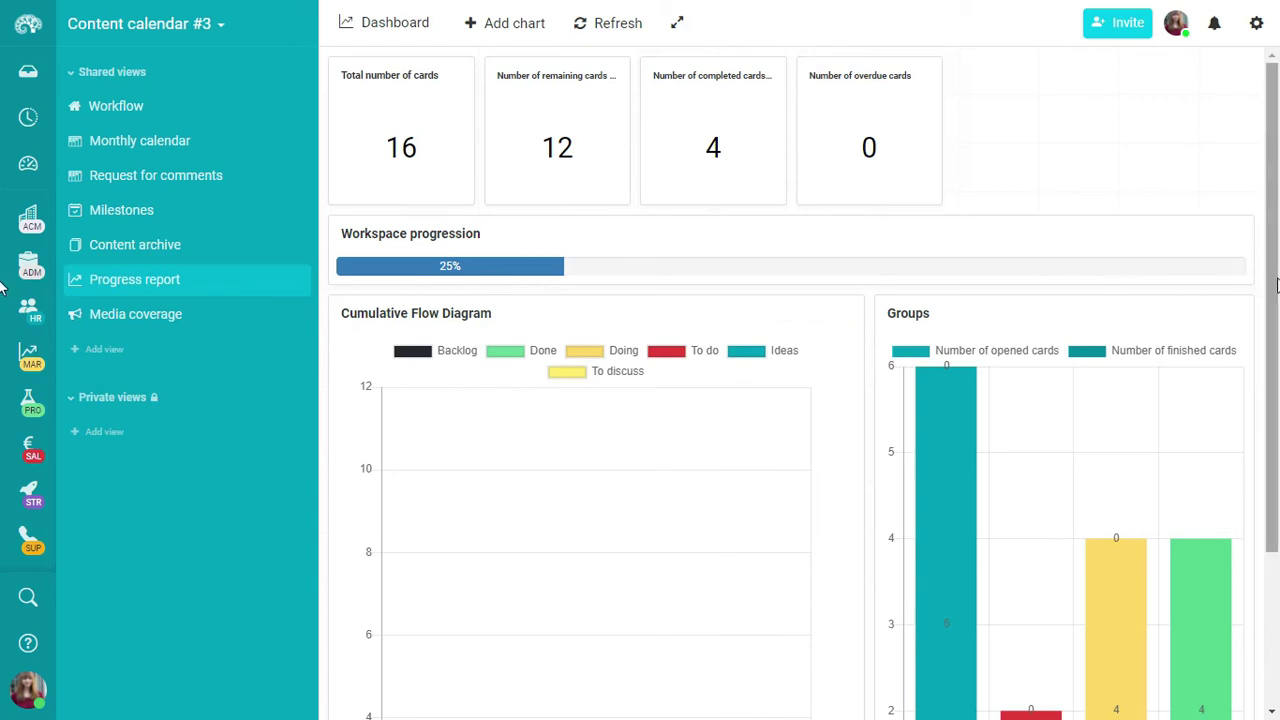
{"action": "left_click_drag", "start_coordinate": [1277, 285], "coordinate": [1277, 155]}
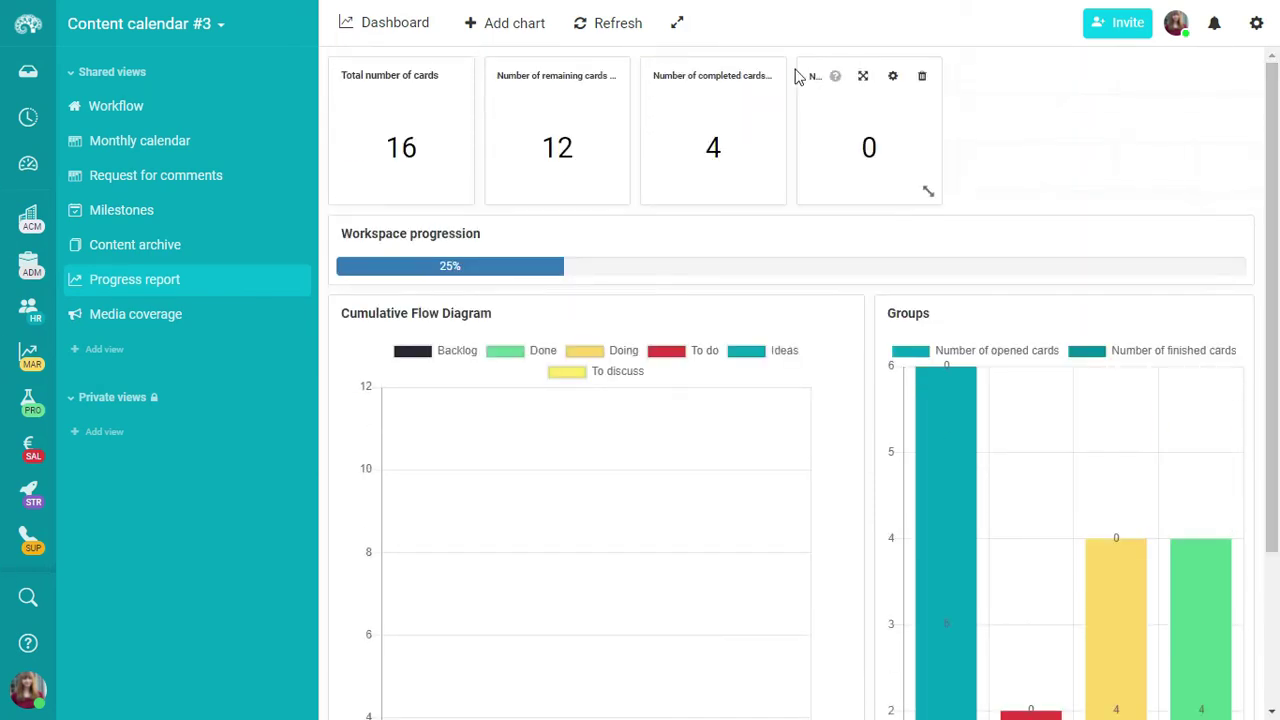
{"action": "left_click", "coordinate": [515, 29]}
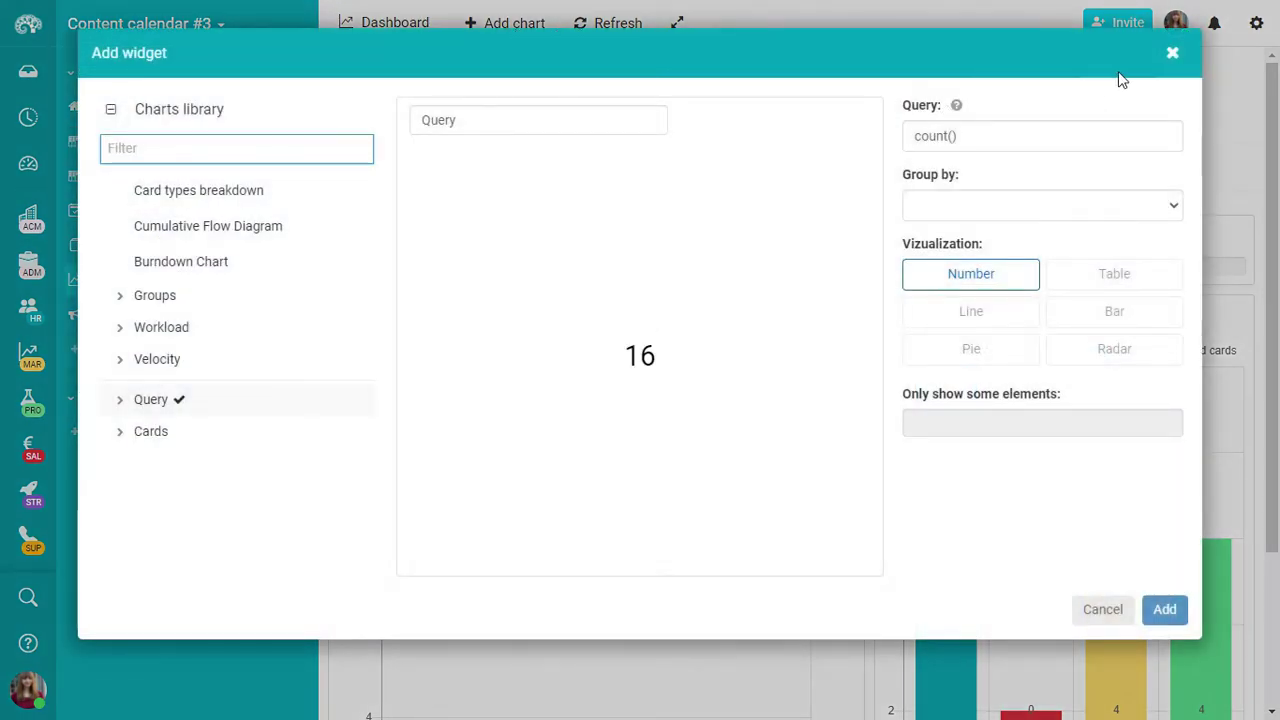
{"action": "left_click", "coordinate": [1172, 56]}
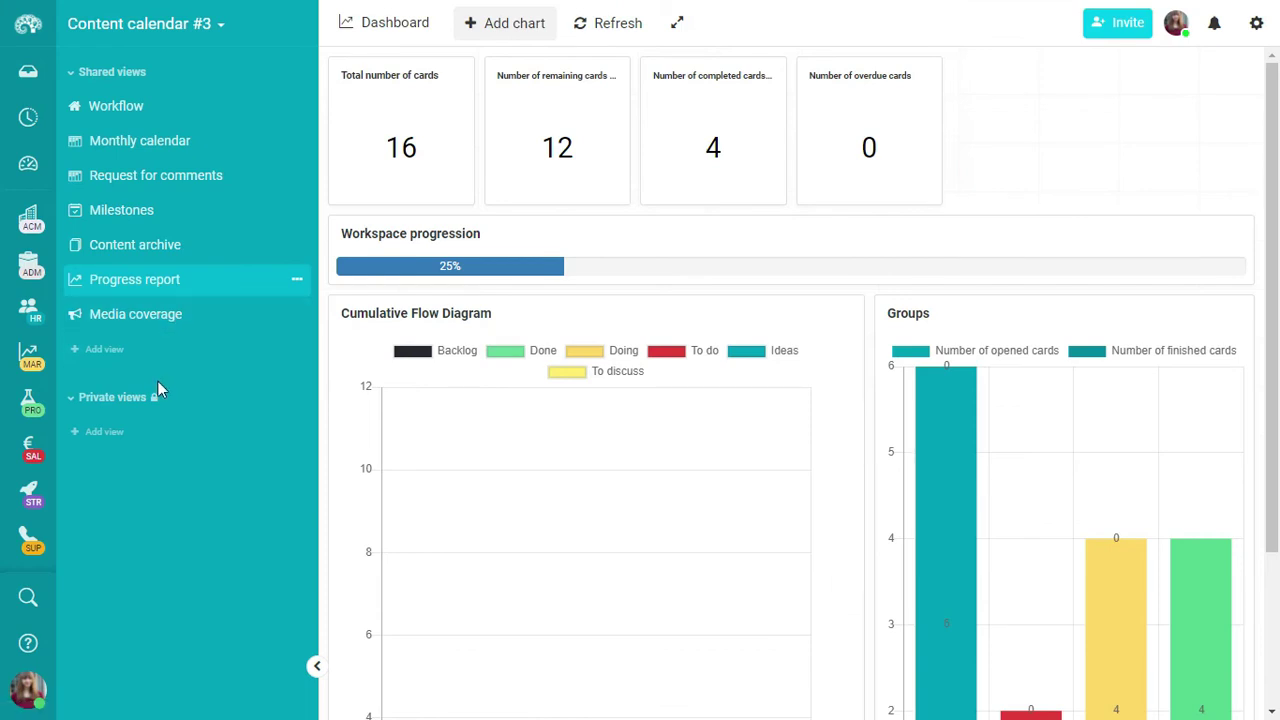
Display the Workflow view as a list and save it as a new private view
{"action": "left_click", "coordinate": [120, 112]}
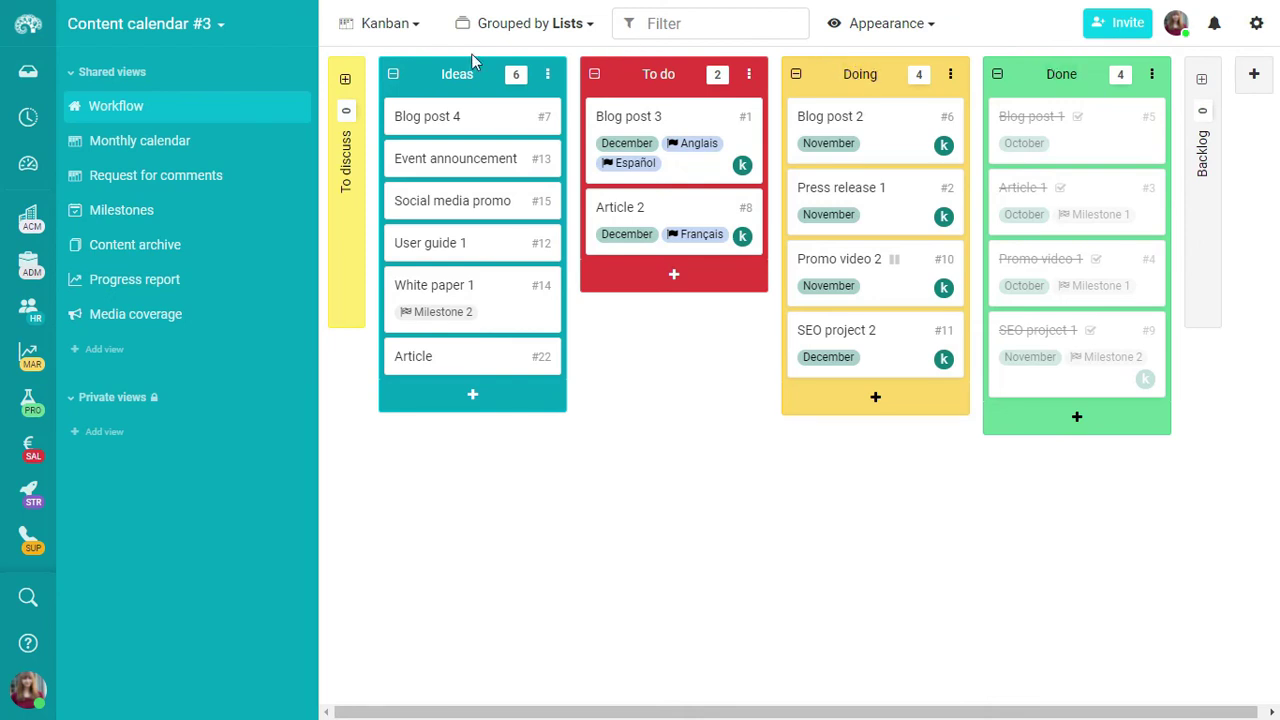
{"action": "left_click", "coordinate": [416, 28]}
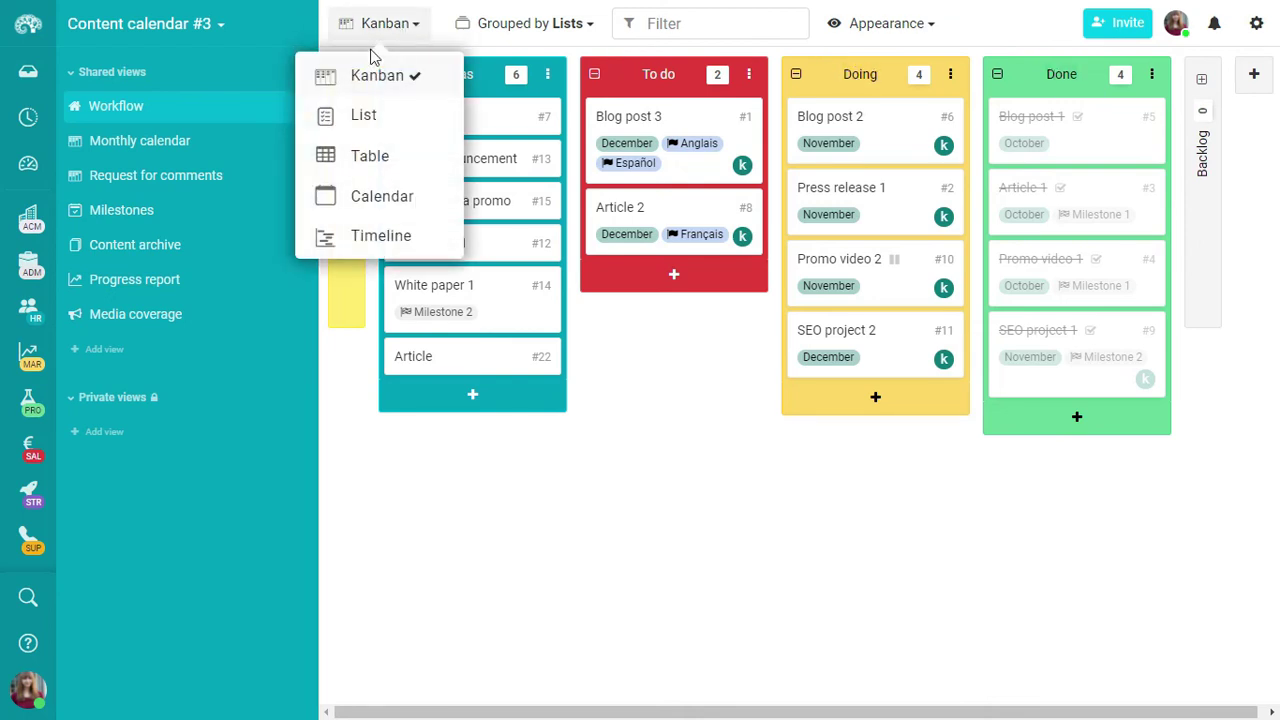
{"action": "left_click", "coordinate": [359, 117]}
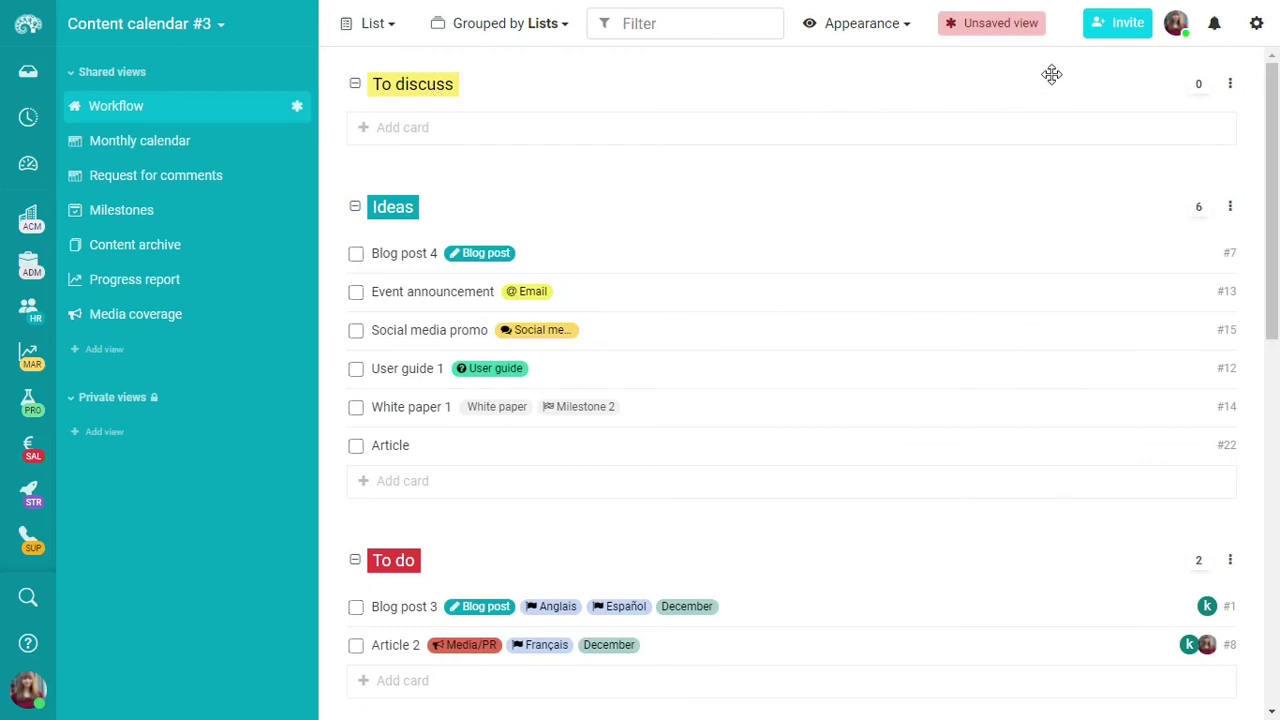
{"action": "left_click", "coordinate": [1022, 30]}
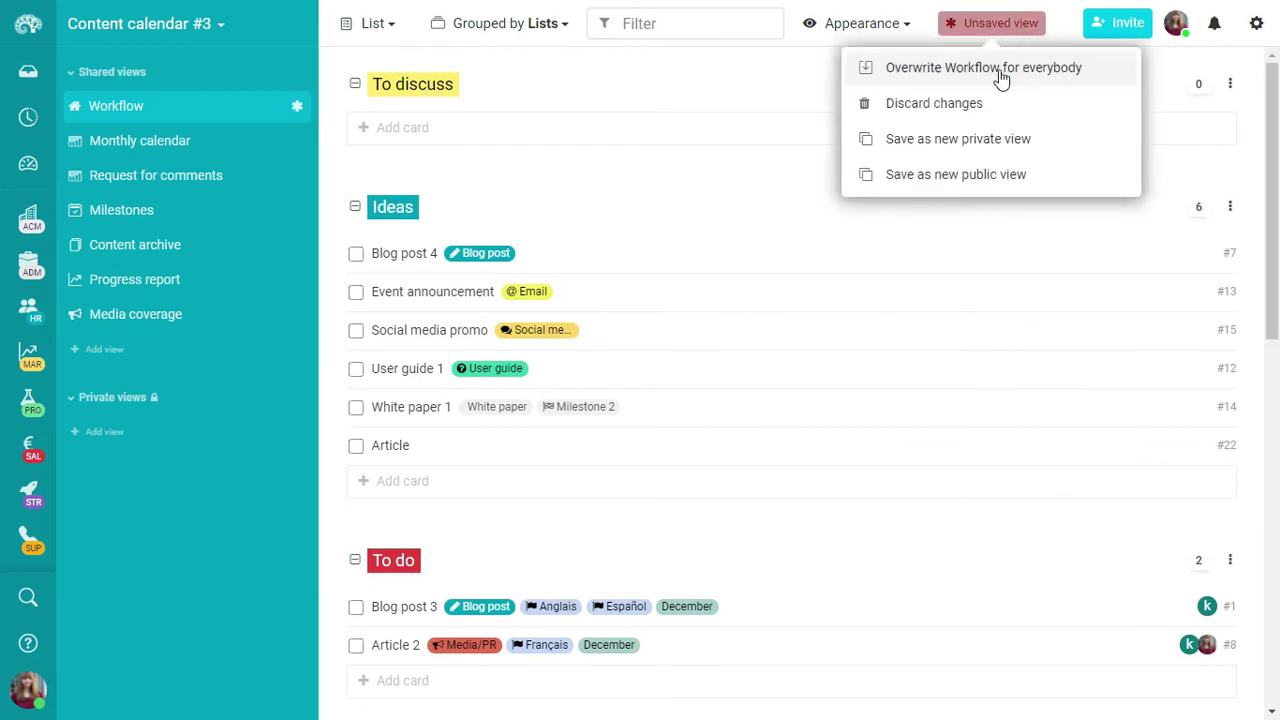
{"action": "left_click", "coordinate": [1012, 141]}
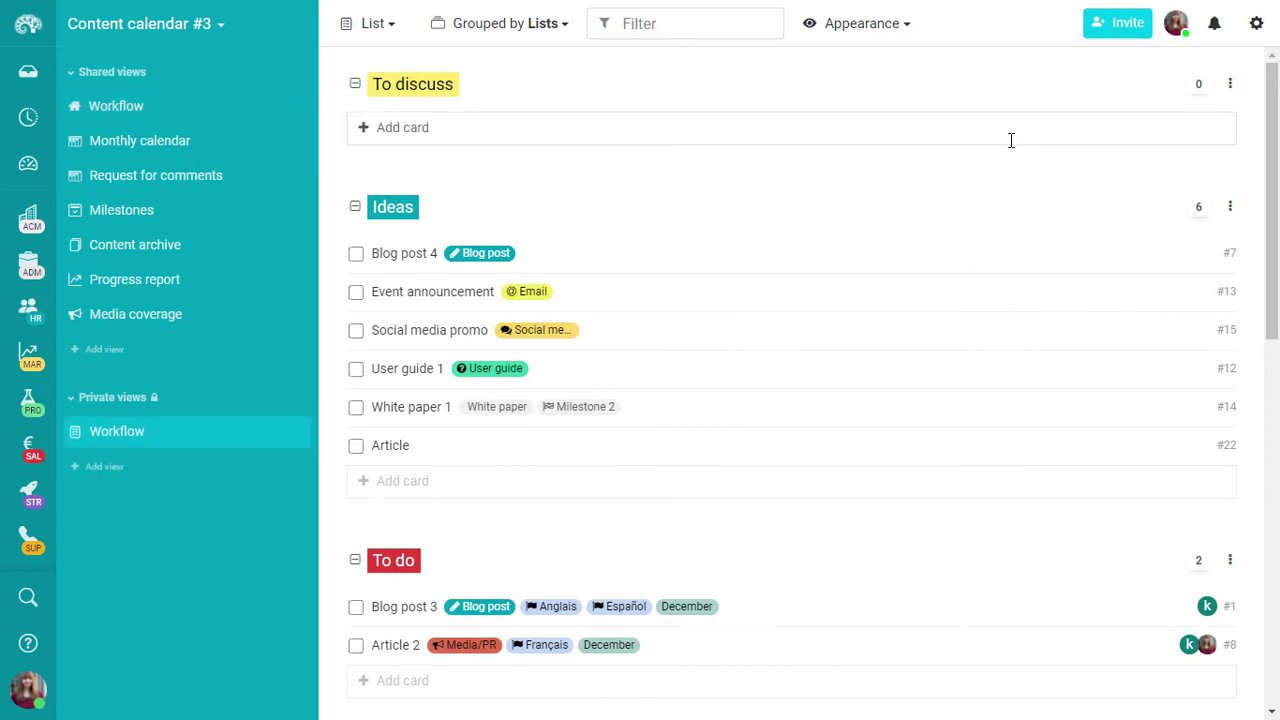
Rename the private Workflow view as My view
{"action": "left_click", "coordinate": [296, 431]}
{"action": "type", "text": "My view"}
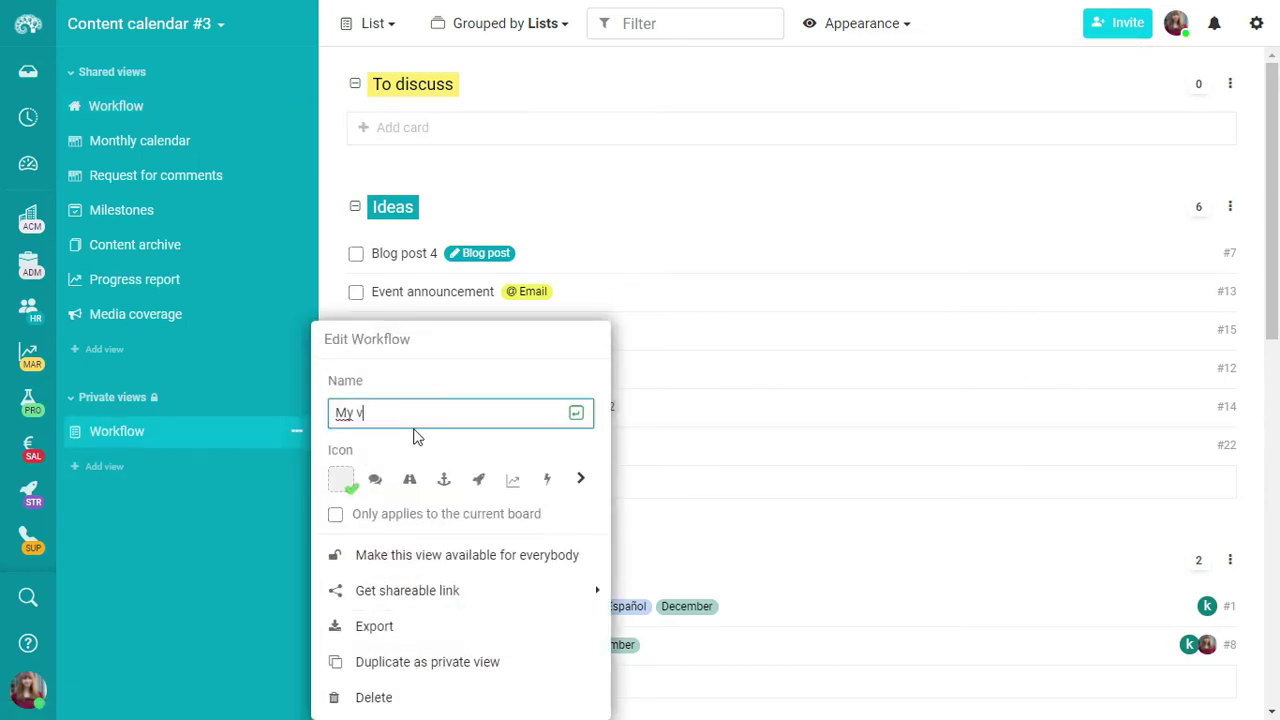
{"action": "left_click", "coordinate": [577, 414]}
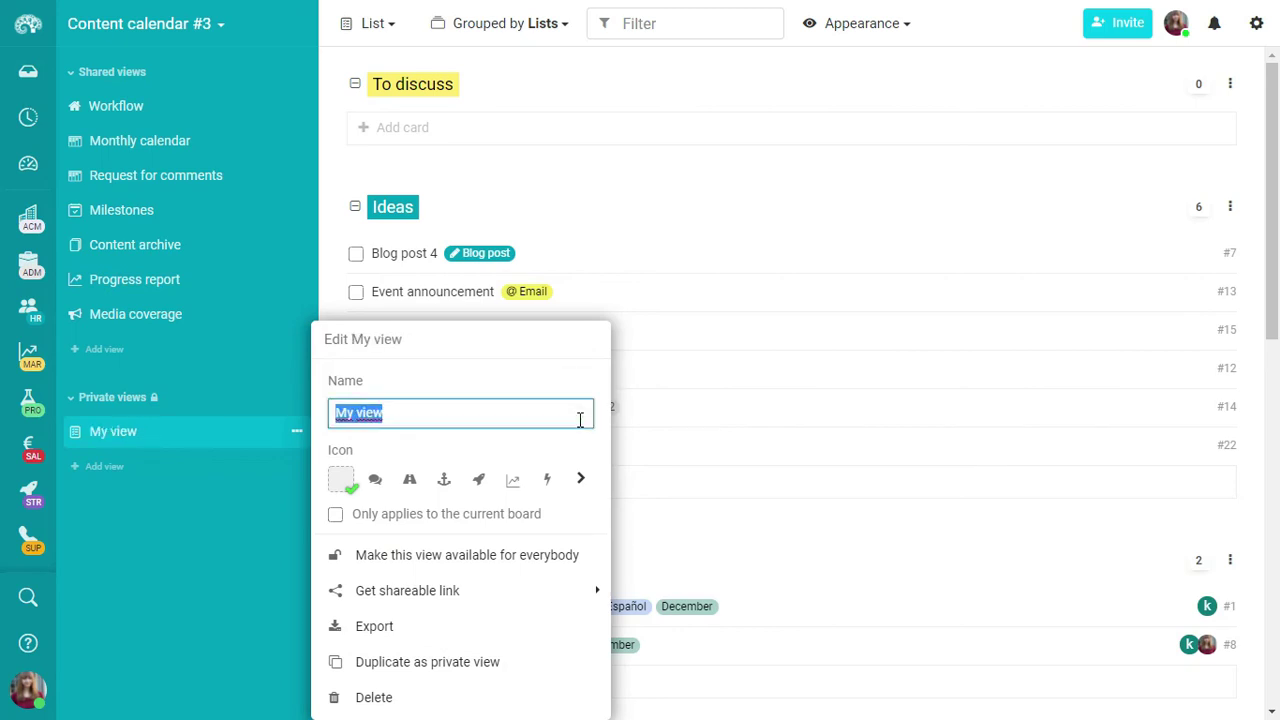
{"action": "left_click", "coordinate": [211, 484]}
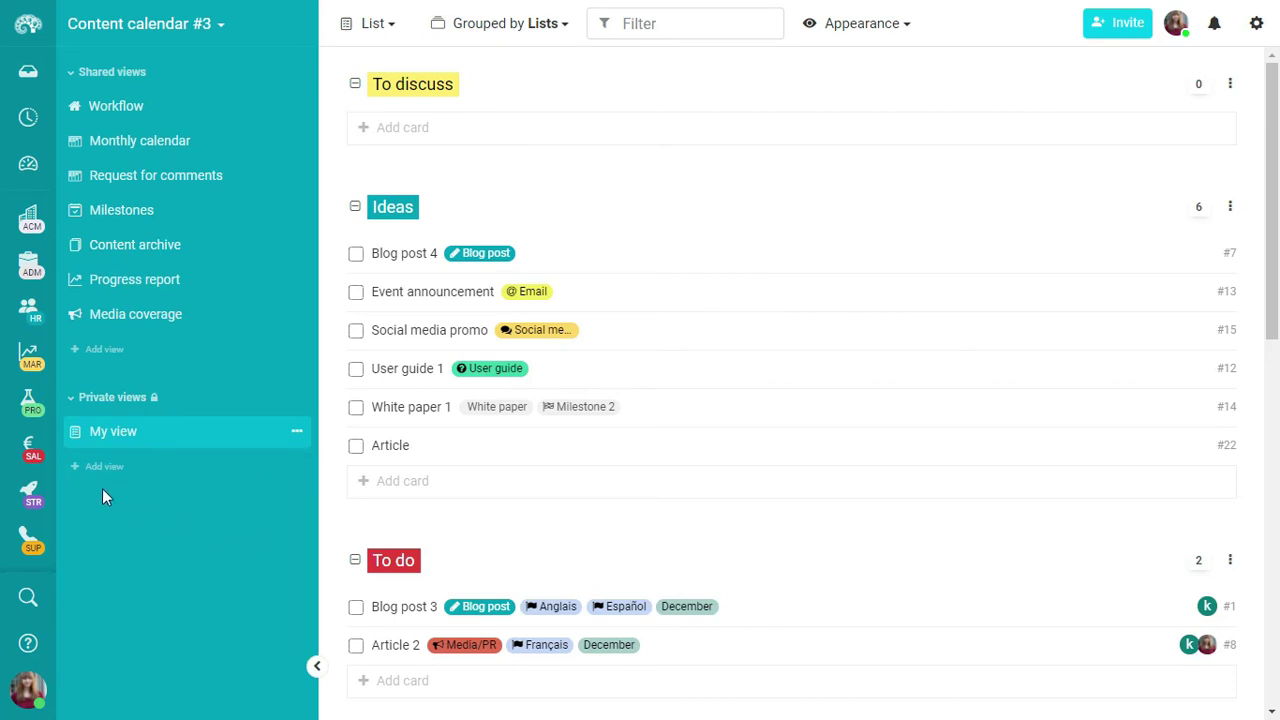
{"action": "left_click", "coordinate": [76, 468]}
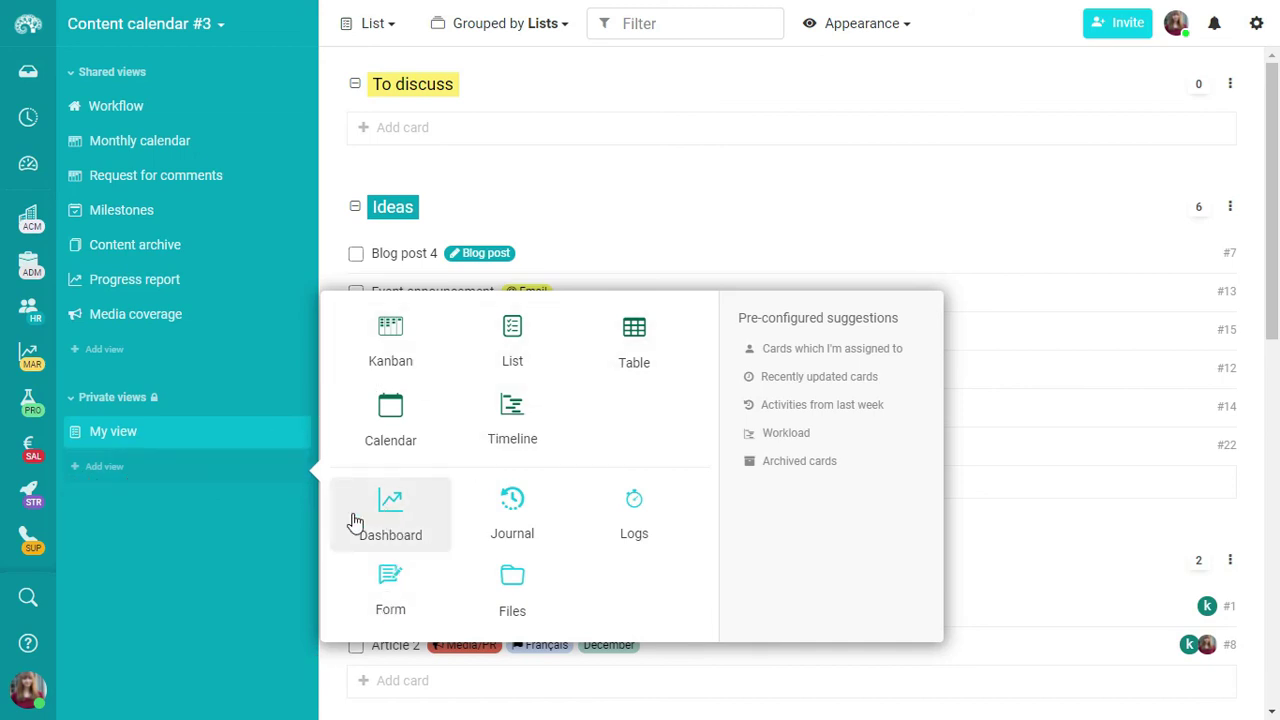
{"action": "left_click", "coordinate": [210, 514]}
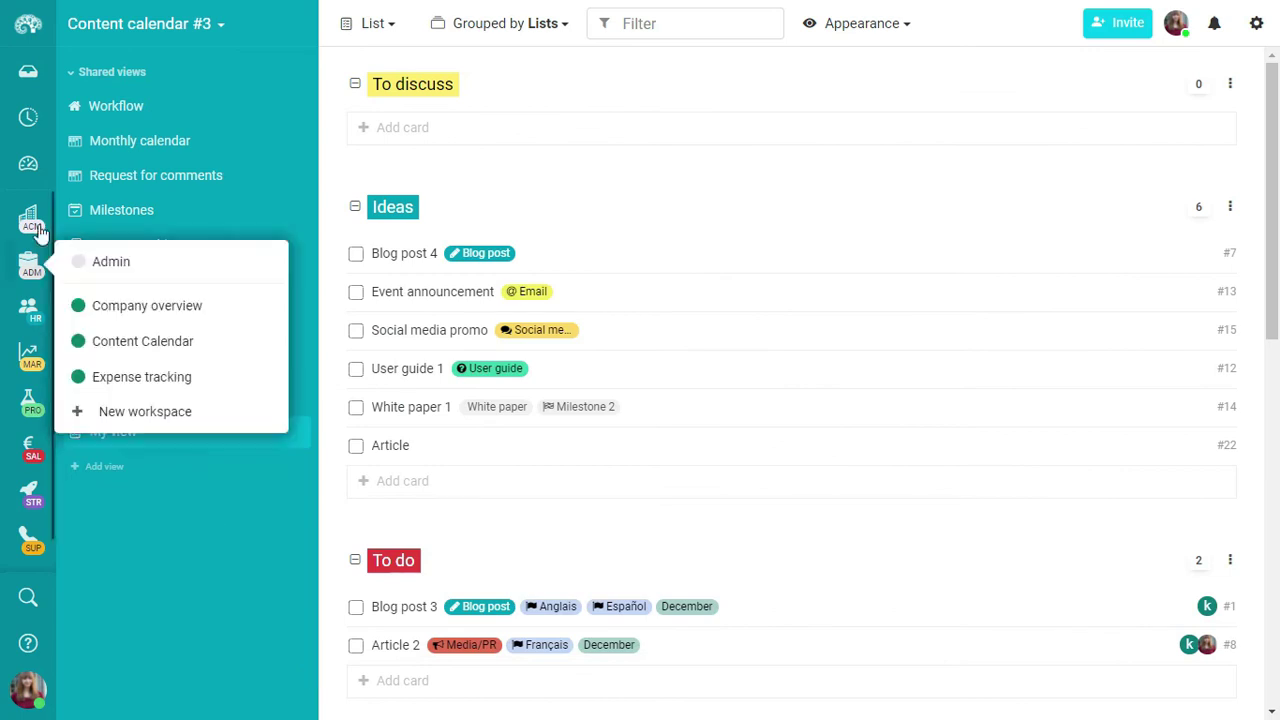
Return to the Acme Inc. organization home page
{"action": "mouse_move", "coordinate": [28, 218]}
{"action": "left_click", "coordinate": [86, 150]}
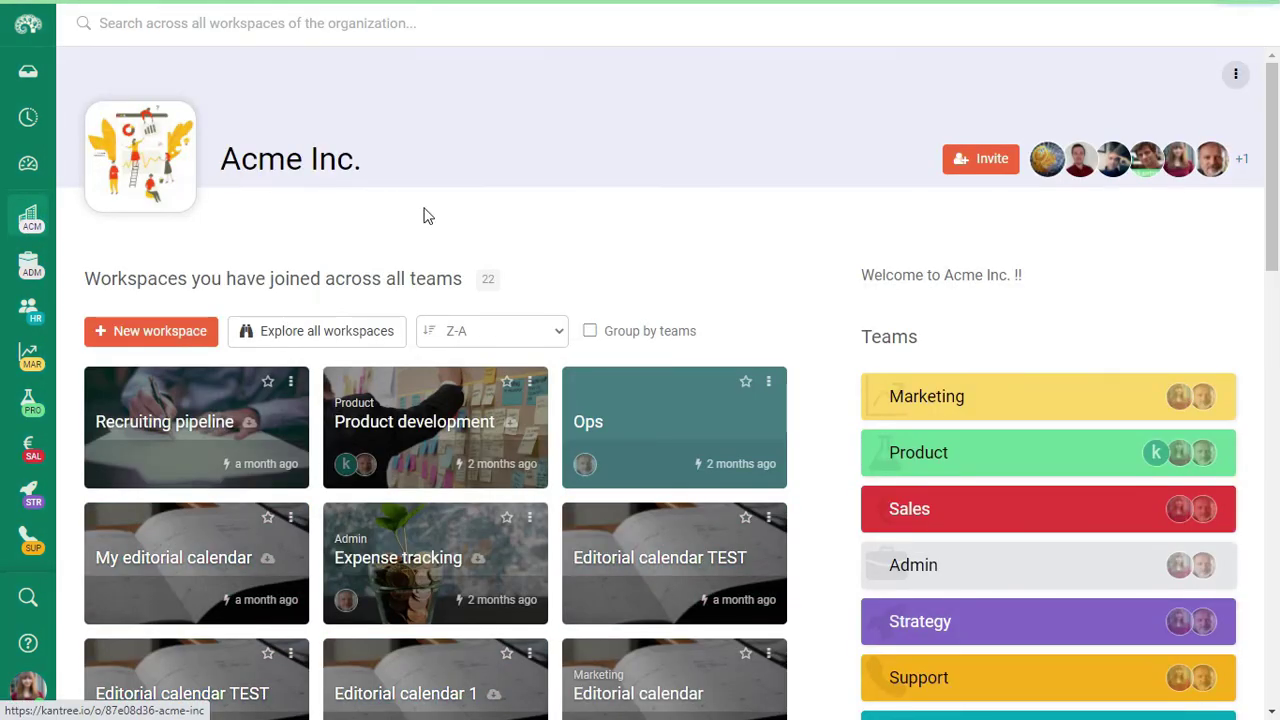